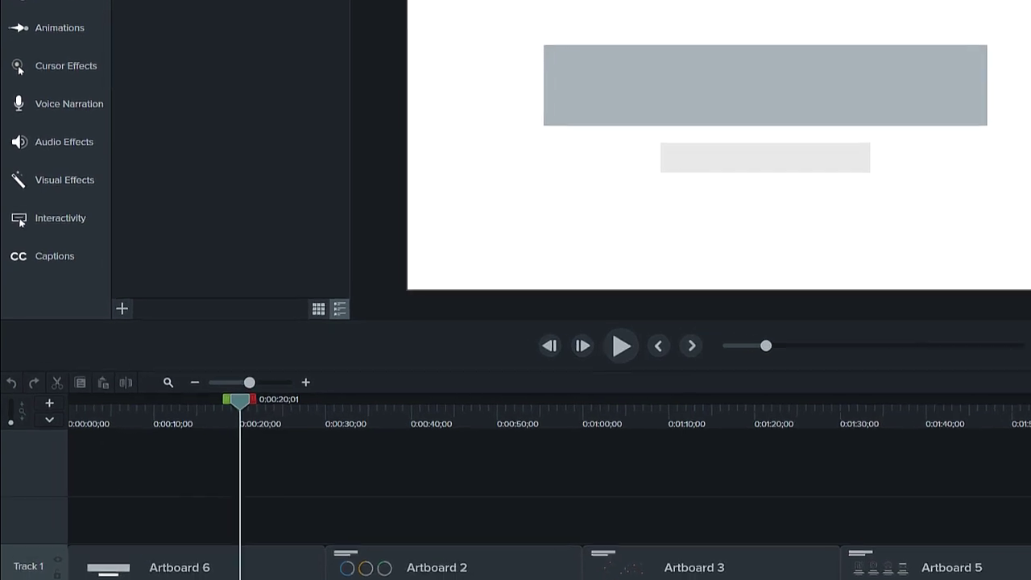
Step: Add Quiz 1 to the timeline's quiz track and place it at about 0:36
{"action": "left_click", "coordinate": [101, 222]}
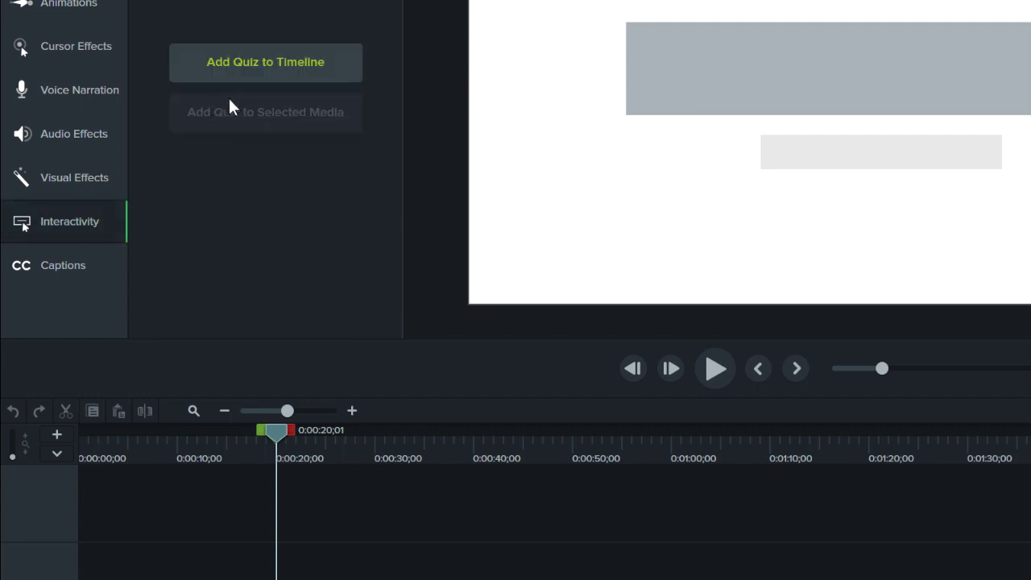
{"action": "left_click", "coordinate": [262, 66]}
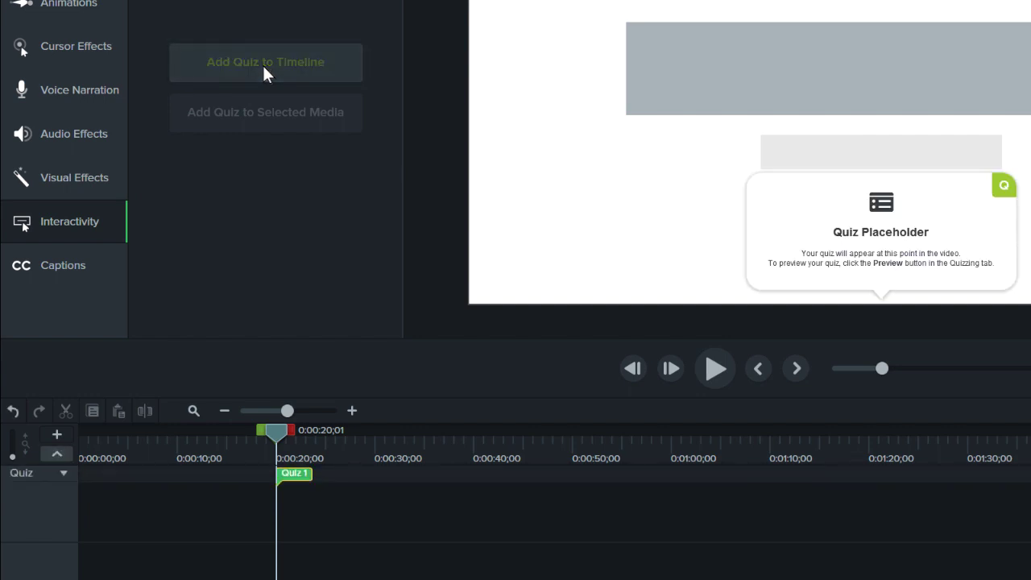
{"action": "left_click_drag", "start_coordinate": [292, 482], "coordinate": [337, 484]}
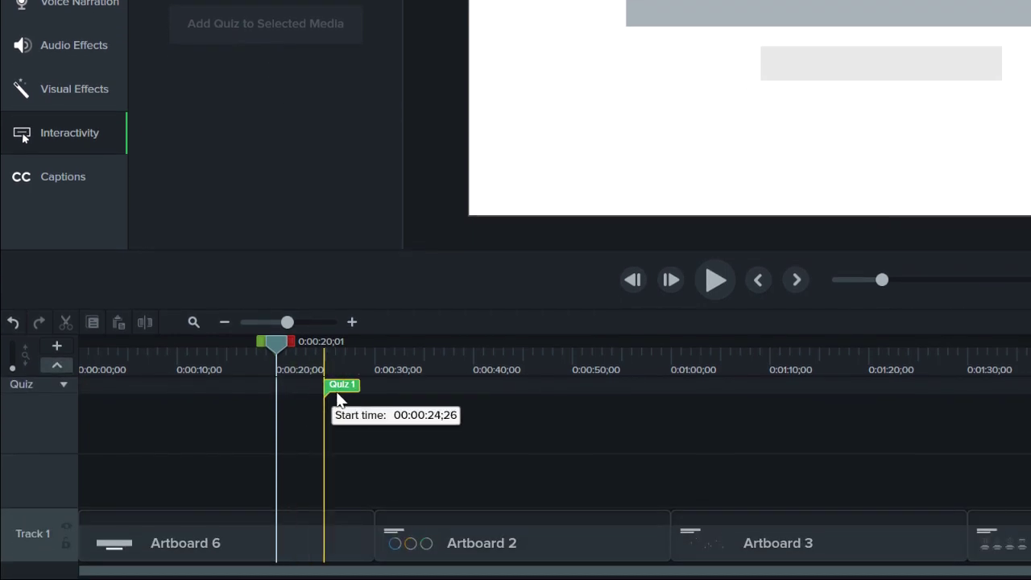
{"action": "left_click_drag", "start_coordinate": [338, 398], "coordinate": [446, 399]}
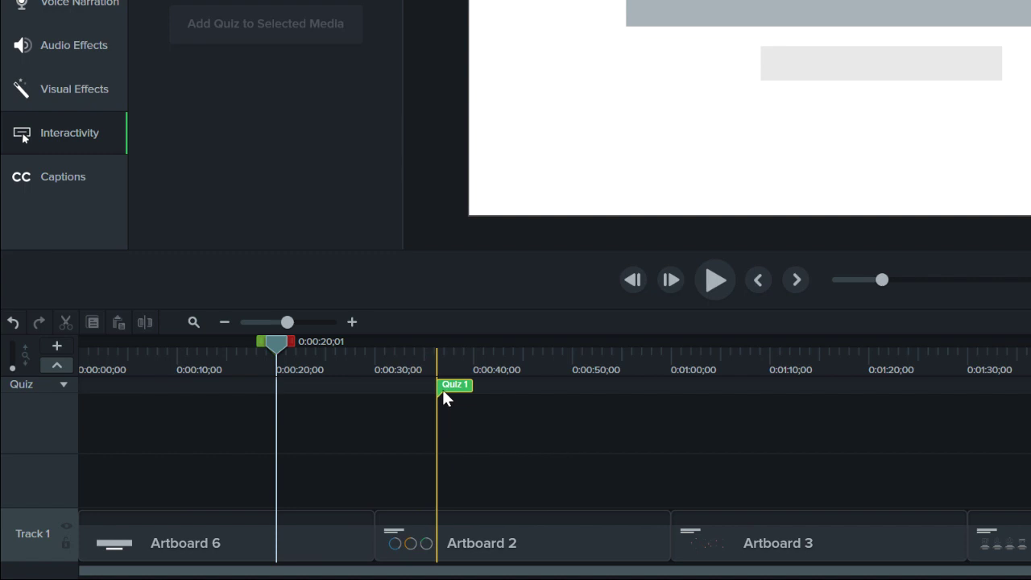
Step: Attach two quizzes to the Artboard 6 clip and add another timeline quiz near 0:06
{"action": "left_click", "coordinate": [320, 531]}
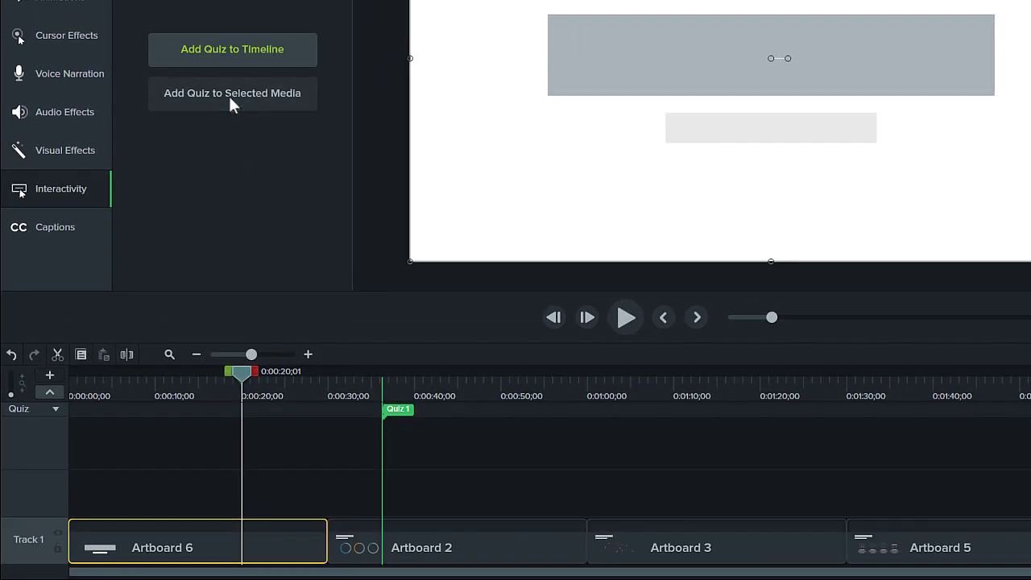
{"action": "left_click", "coordinate": [228, 94]}
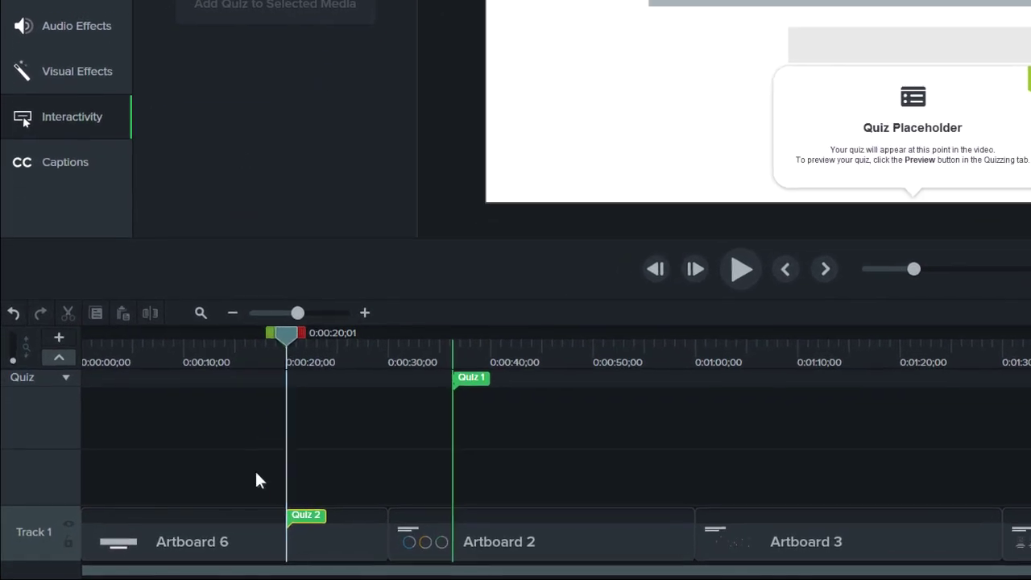
{"action": "mouse_move", "coordinate": [252, 531]}
{"action": "left_mouse_down"}
{"action": "mouse_move", "coordinate": [250, 486]}
{"action": "mouse_move", "coordinate": [266, 474]}
{"action": "mouse_move", "coordinate": [339, 476]}
{"action": "mouse_move", "coordinate": [261, 484]}
{"action": "mouse_move", "coordinate": [278, 537]}
{"action": "left_mouse_up"}
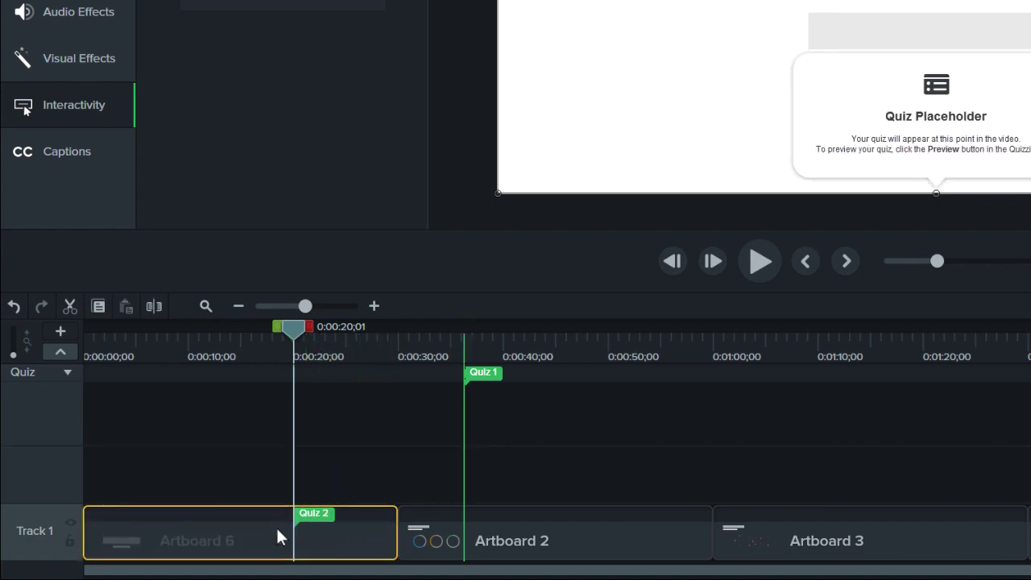
{"action": "left_click", "coordinate": [220, 516]}
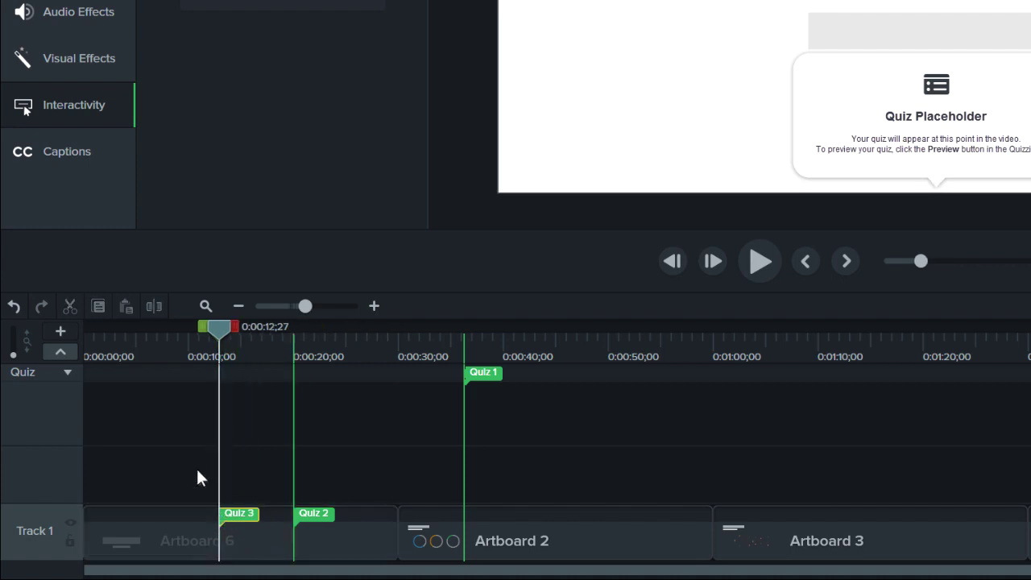
{"action": "left_click", "coordinate": [150, 374]}
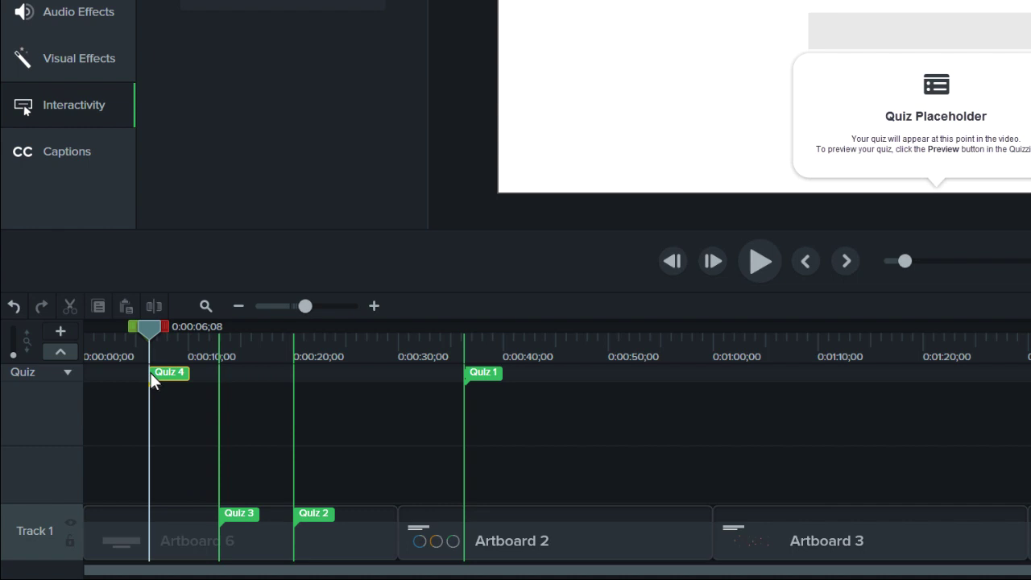
{"action": "left_click", "coordinate": [59, 354]}
{"action": "left_click", "coordinate": [60, 353]}
Step: Keep Quiz 1's question Multiple Choice and ask 'What is our goal for this year?'
{"action": "left_click", "coordinate": [473, 375]}
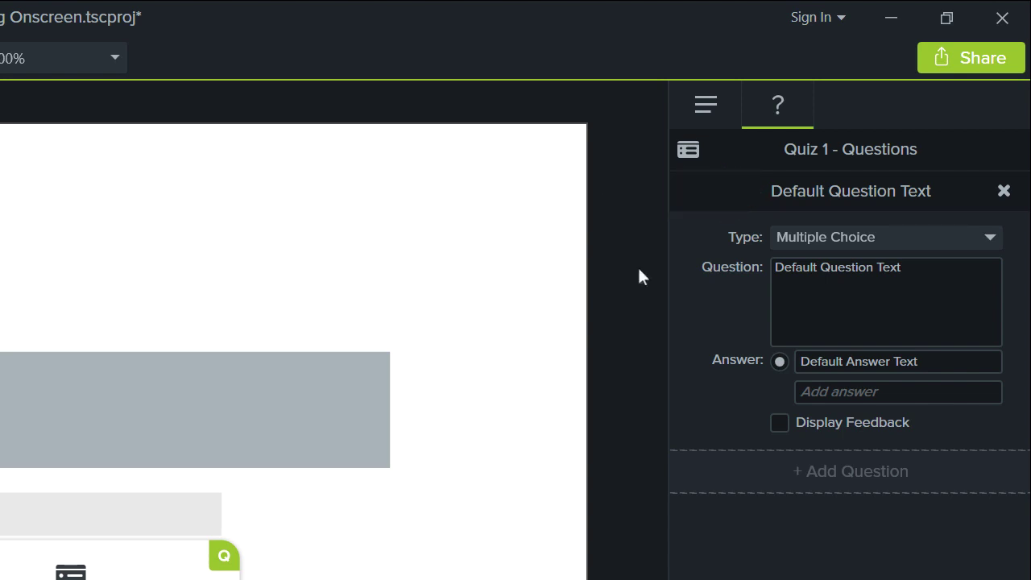
{"action": "left_click", "coordinate": [876, 238]}
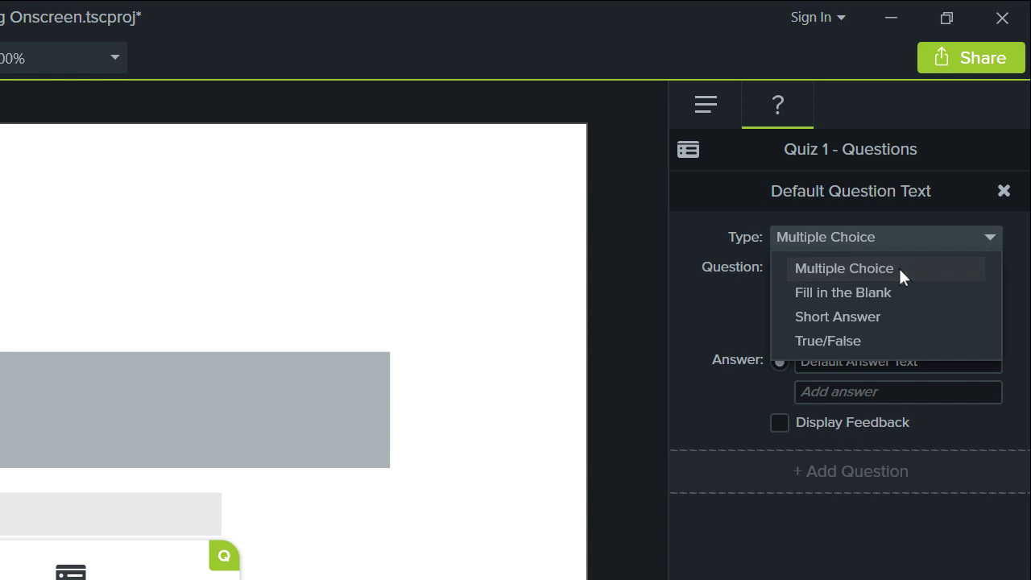
{"action": "left_click", "coordinate": [900, 276]}
{"action": "left_click", "coordinate": [899, 266]}
{"action": "type", "text": "What is our goal for this year?"}
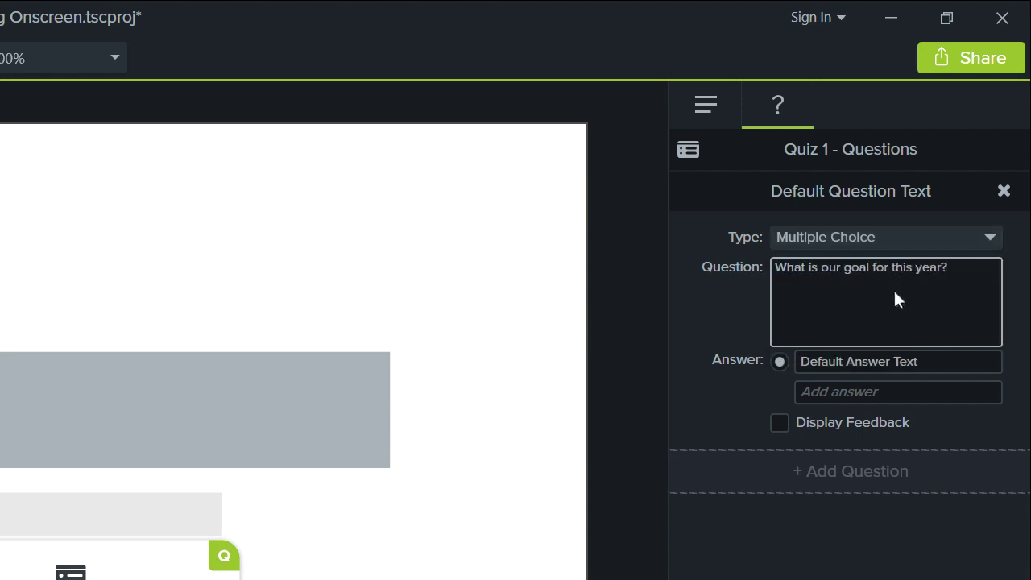
Step: Enter the answers 60%, 40% and 20%
{"action": "left_click", "coordinate": [877, 361]}
{"action": "type", "text": "60%"}
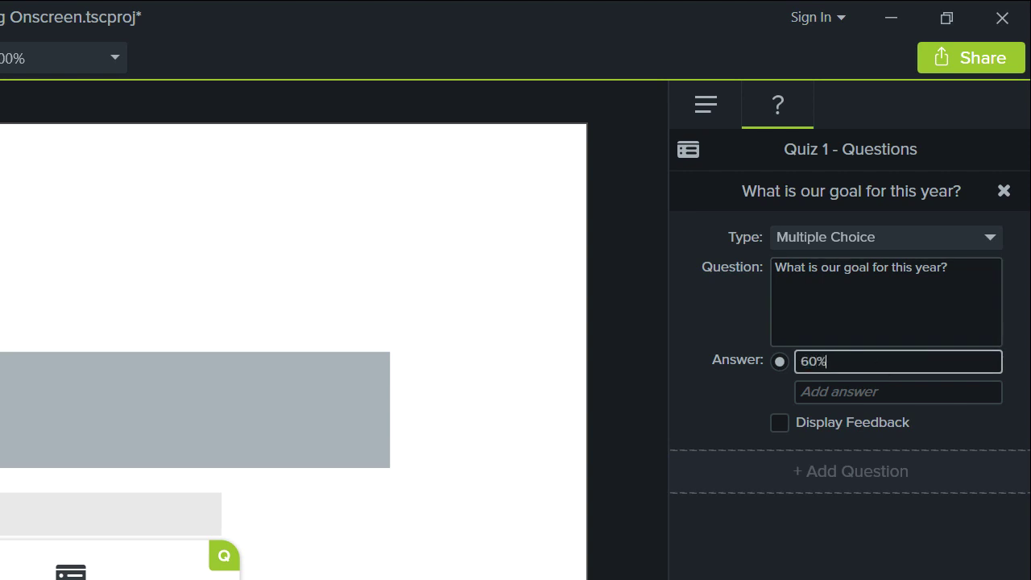
{"action": "key", "text": "Return"}
{"action": "type", "text": "40%"}
{"action": "key", "text": "Return"}
{"action": "type", "text": "20%"}
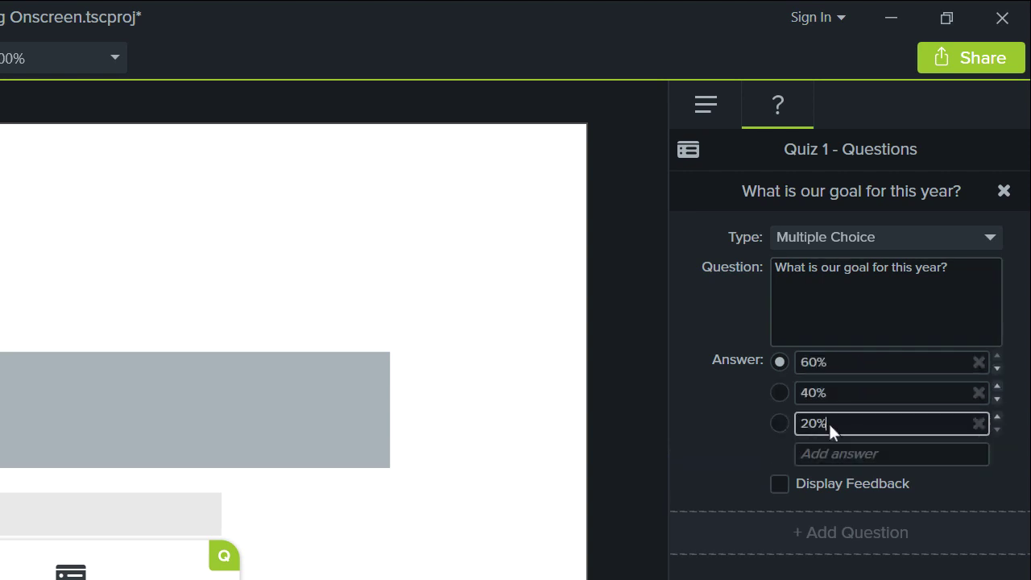
Step: Mark 40% correct, show 'Nice try, go back and watch this again.' and jump to 0:20; add another question
{"action": "left_click", "coordinate": [779, 393]}
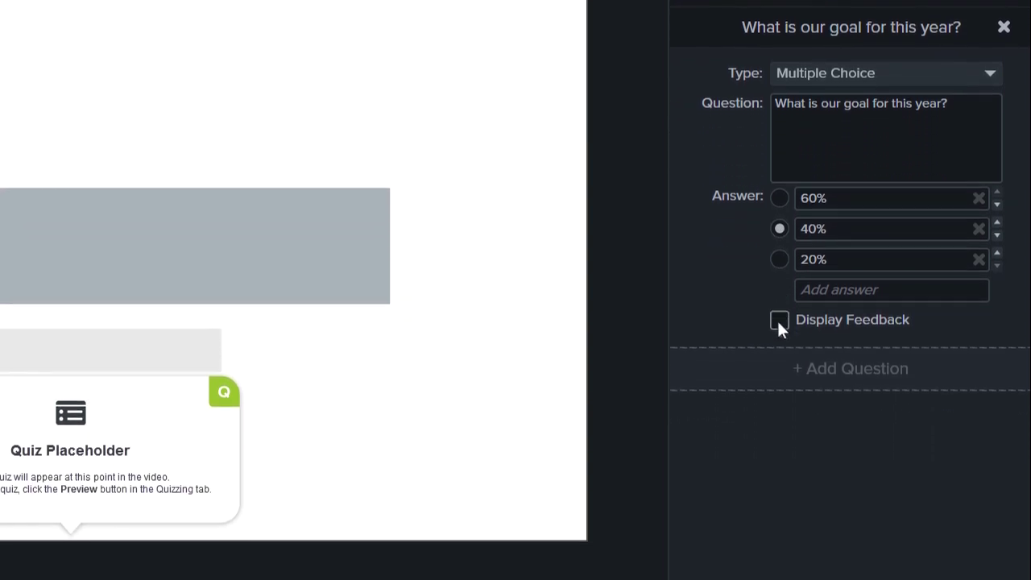
{"action": "left_click", "coordinate": [779, 484]}
{"action": "left_click", "coordinate": [795, 400]}
{"action": "type", "text": "Nice"}
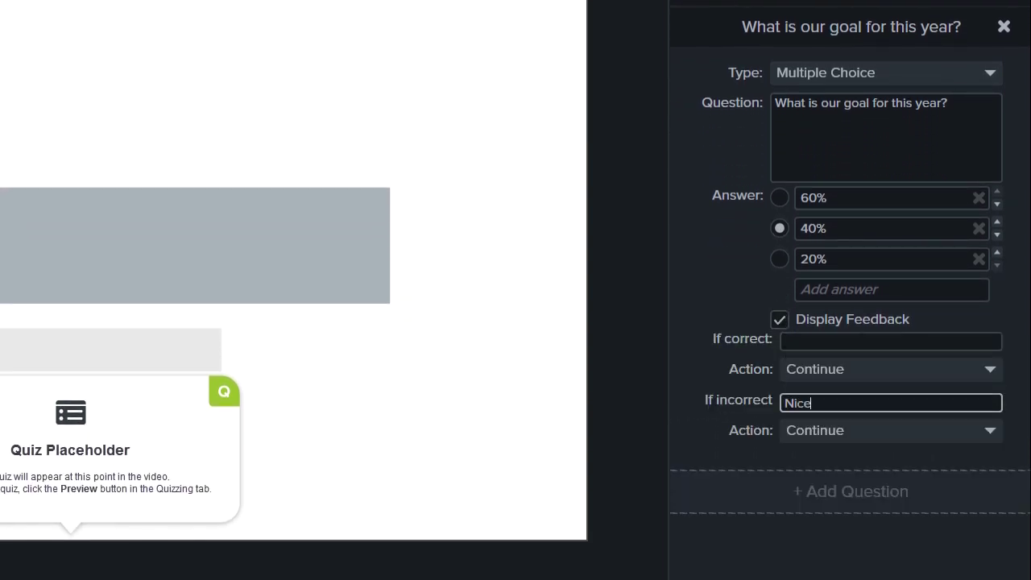
{"action": "type", "text": " try, go back and watch this again."}
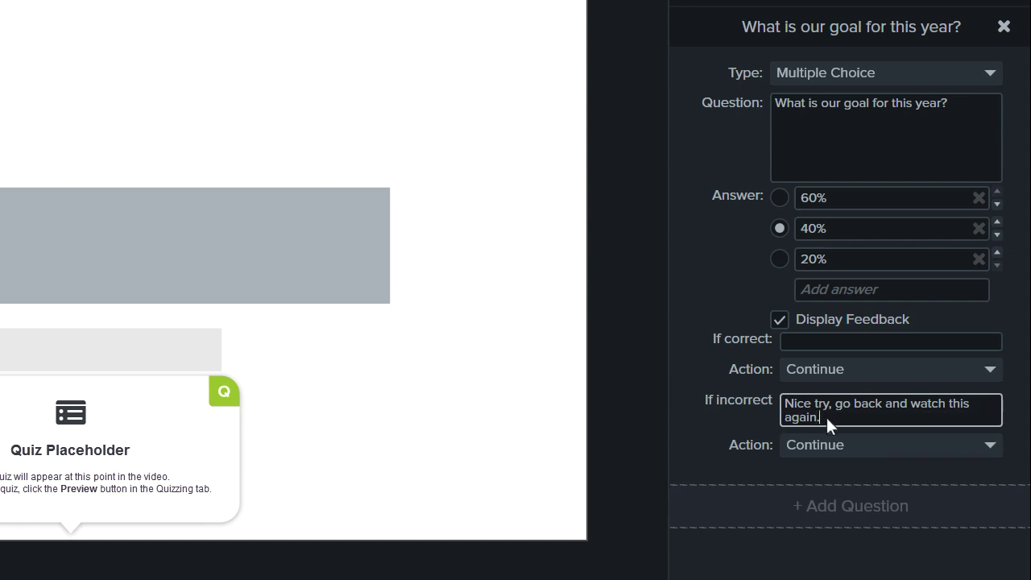
{"action": "left_click", "coordinate": [869, 445]}
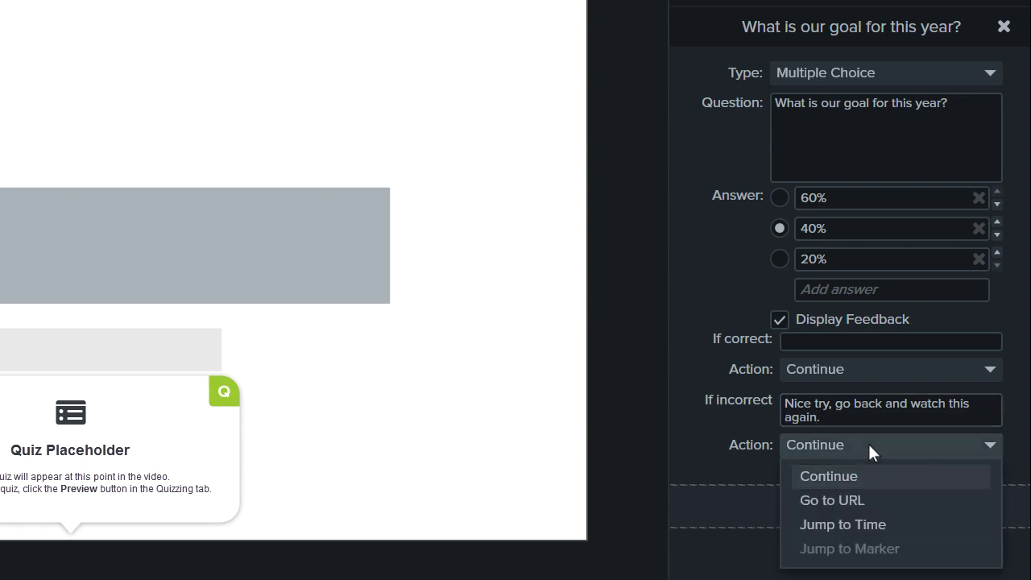
{"action": "left_click", "coordinate": [891, 524]}
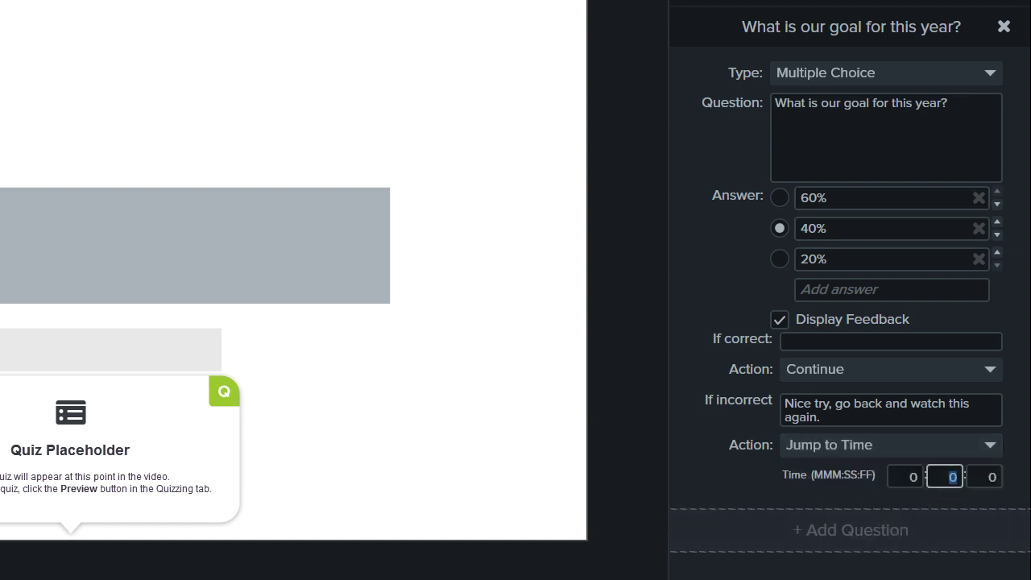
{"action": "type", "text": "20"}
{"action": "left_click", "coordinate": [915, 528]}
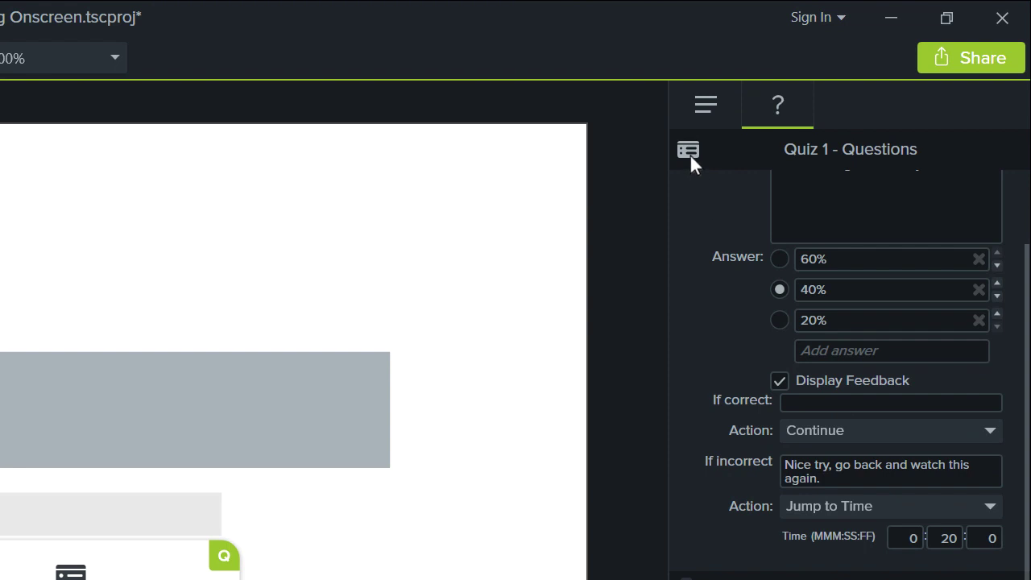
Step: Preview Quiz 1 as a viewer, then show its Options: named 'Quiz 1', results visible, scoring on
{"action": "left_click", "coordinate": [688, 151]}
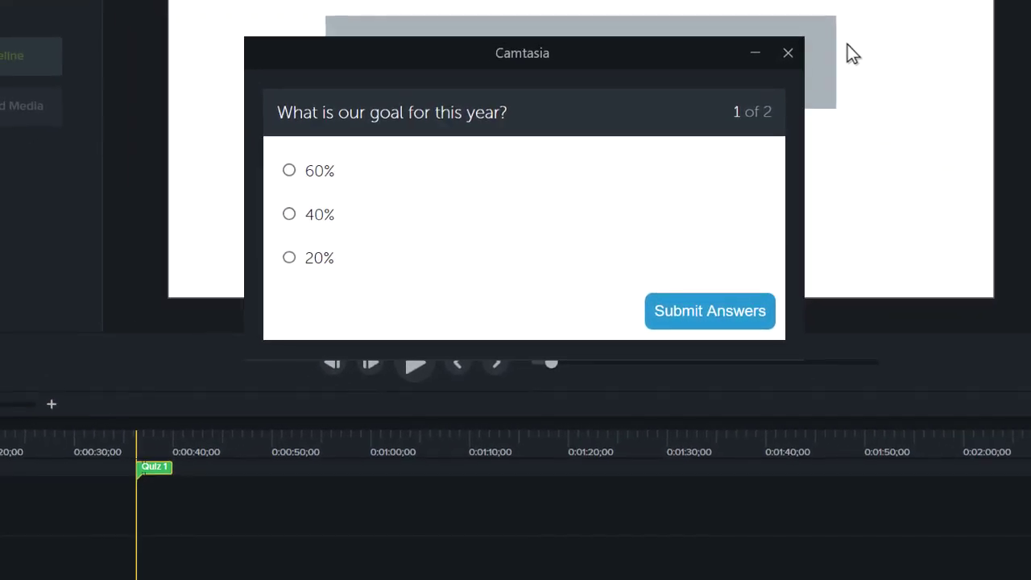
{"action": "left_click", "coordinate": [788, 53]}
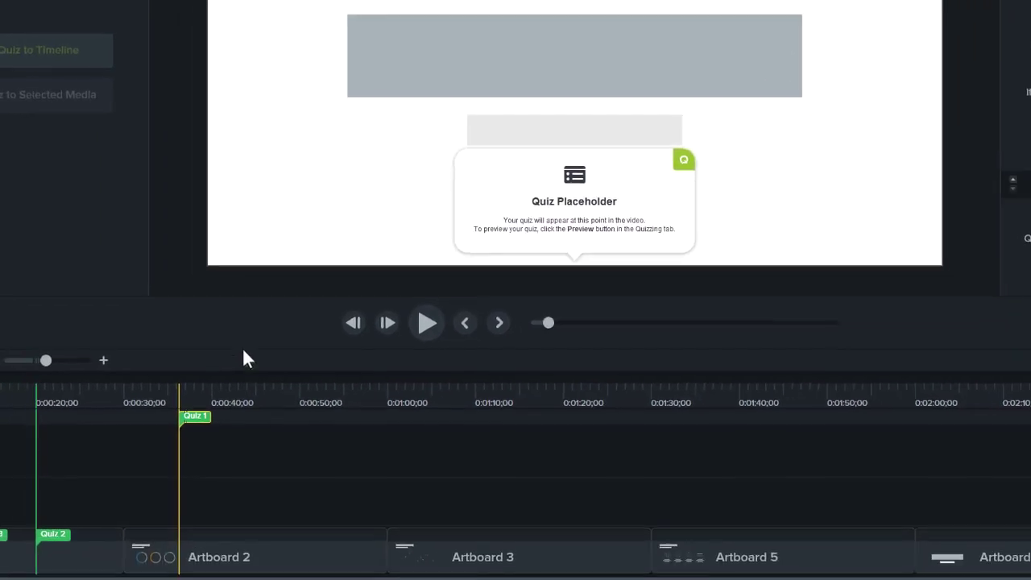
{"action": "mouse_move", "coordinate": [165, 402]}
{"action": "left_mouse_down"}
{"action": "mouse_move", "coordinate": [239, 398]}
{"action": "mouse_move", "coordinate": [163, 402]}
{"action": "left_mouse_up"}
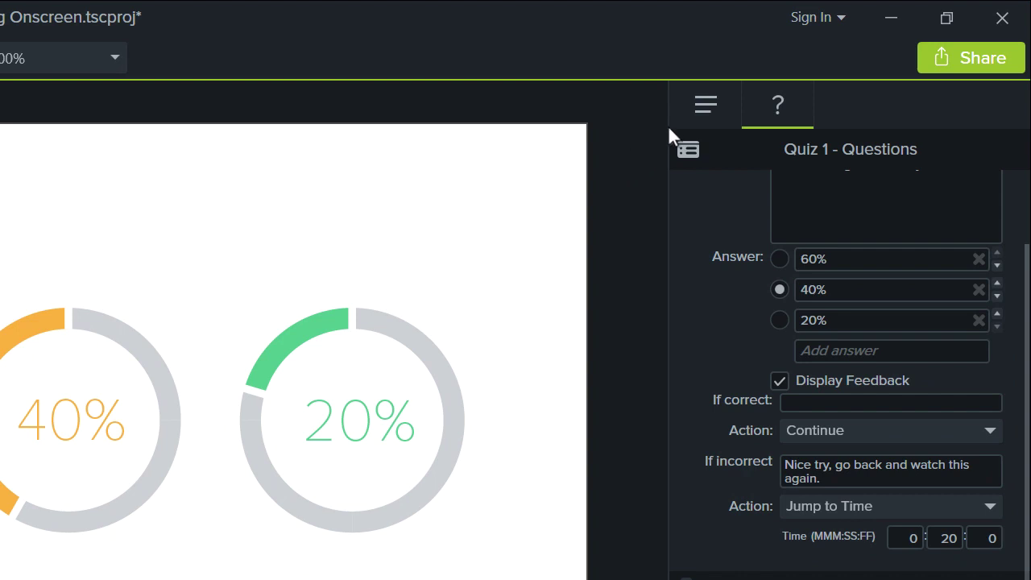
{"action": "left_click", "coordinate": [703, 102]}
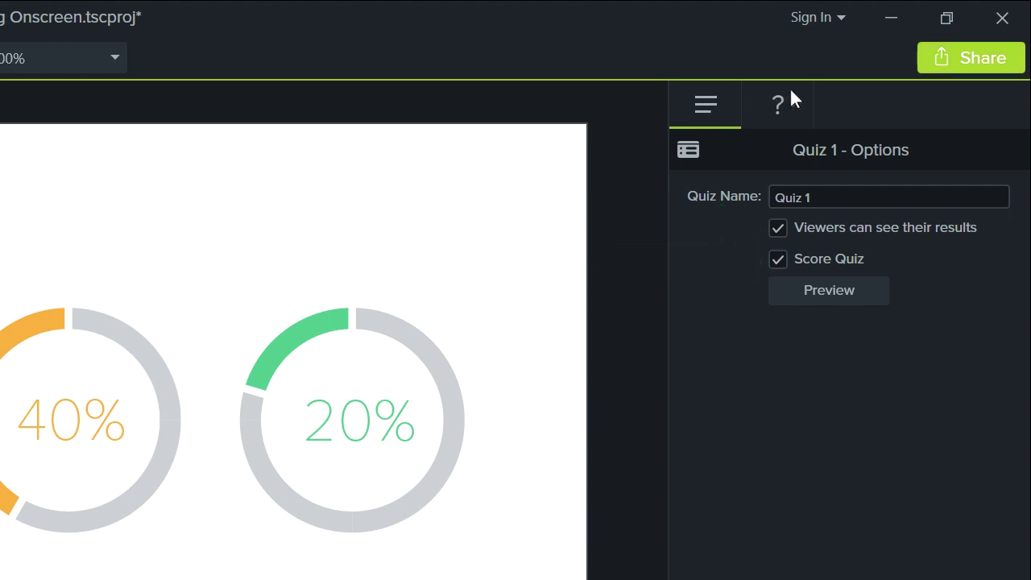
Step: Start a custom Local File production as MP4 - Smart Player (HTML5) up to Quiz Reporting Options
{"action": "left_click", "coordinate": [969, 60]}
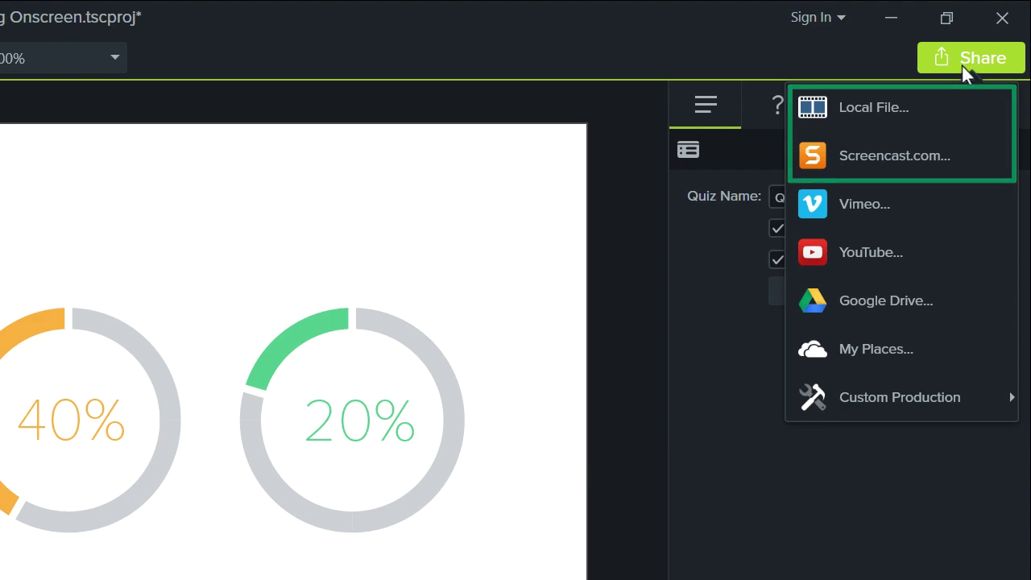
{"action": "left_click", "coordinate": [917, 108]}
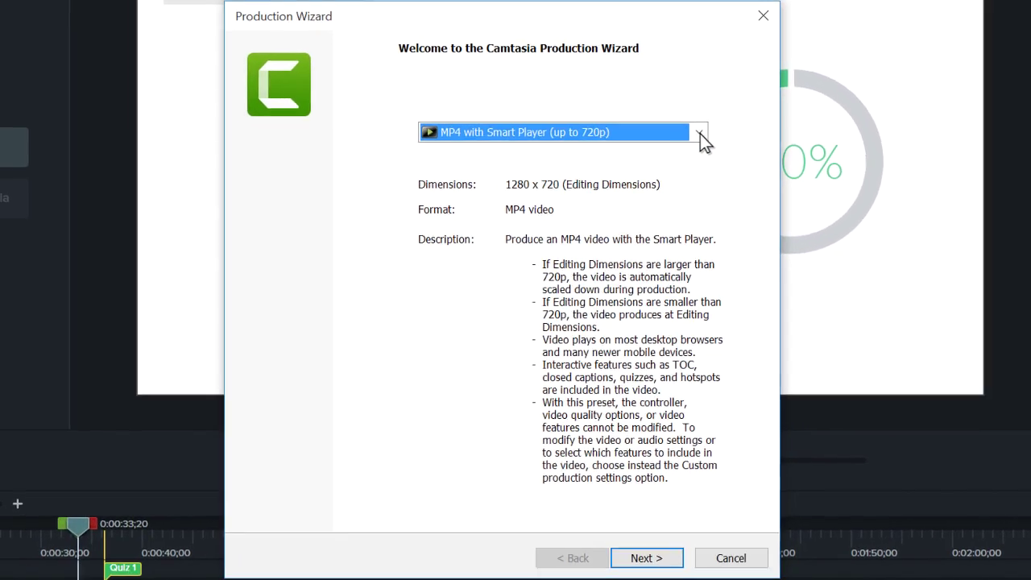
{"action": "left_click", "coordinate": [613, 181]}
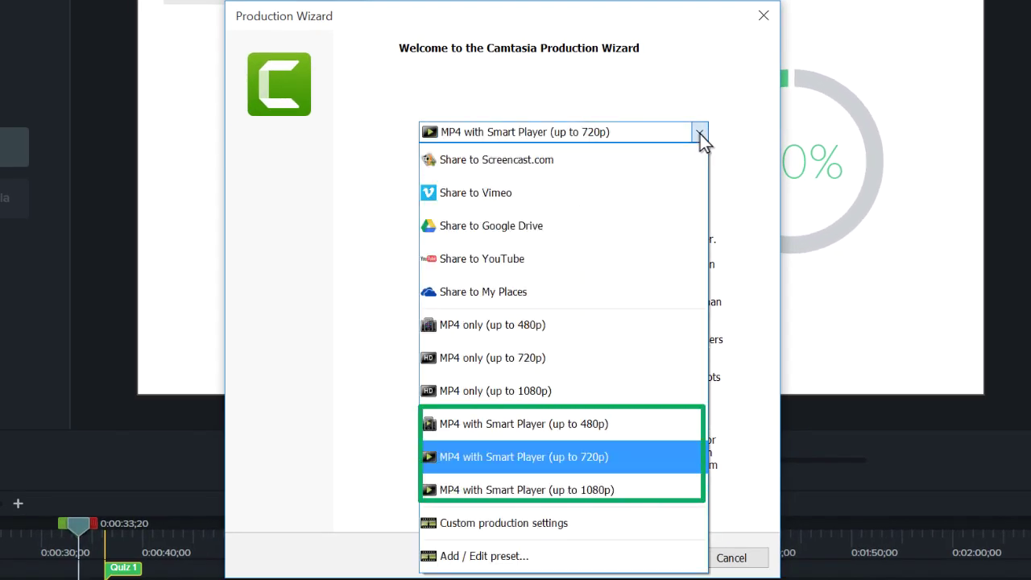
{"action": "left_click", "coordinate": [593, 525]}
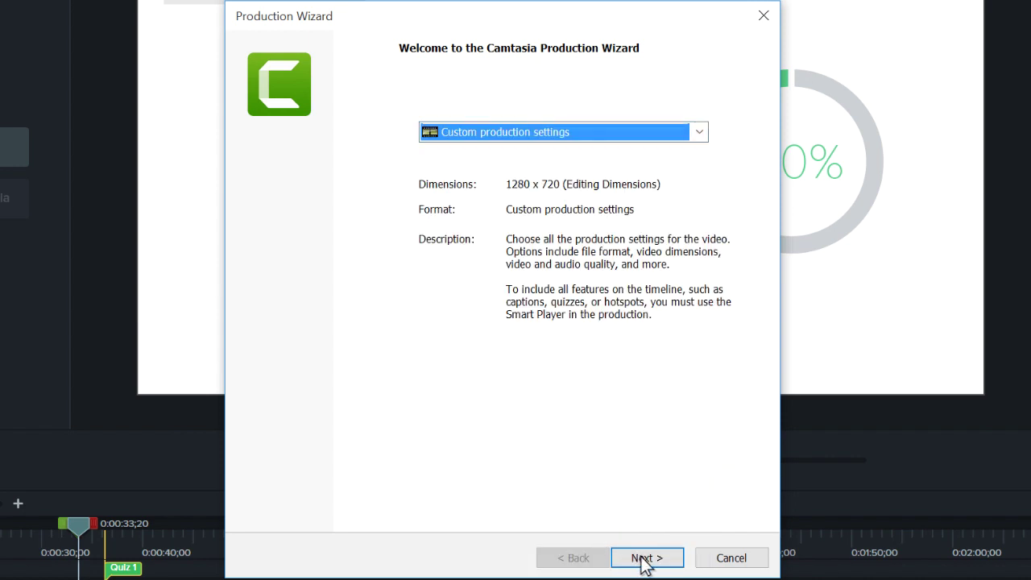
{"action": "left_click", "coordinate": [644, 558]}
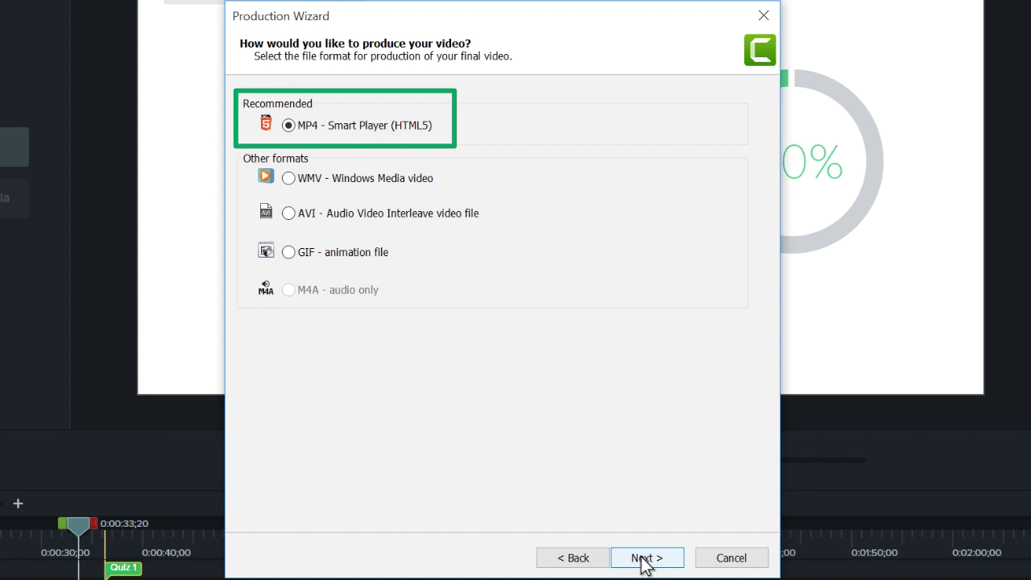
{"action": "left_click", "coordinate": [644, 559]}
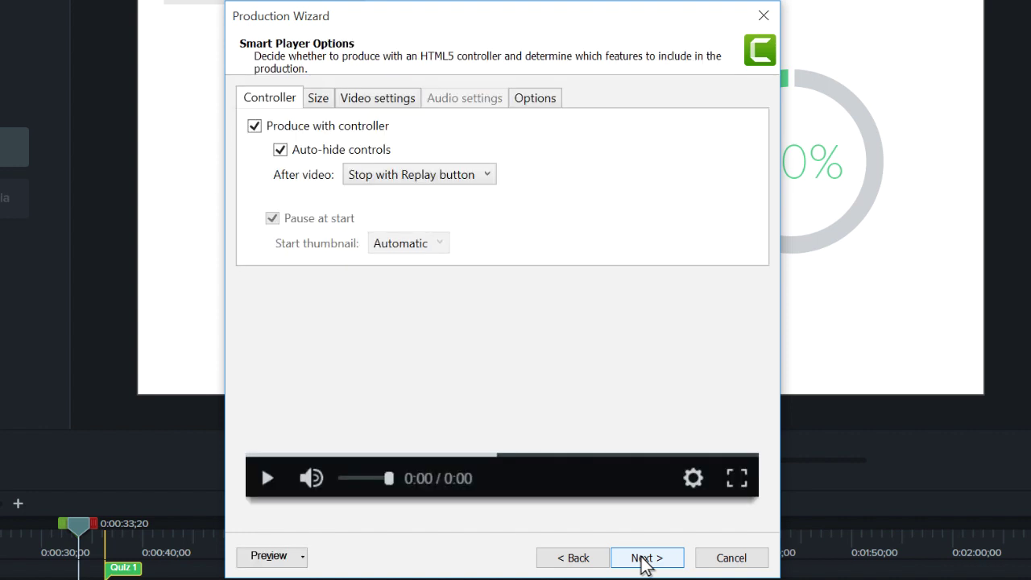
{"action": "left_click", "coordinate": [645, 558]}
{"action": "left_click", "coordinate": [645, 558]}
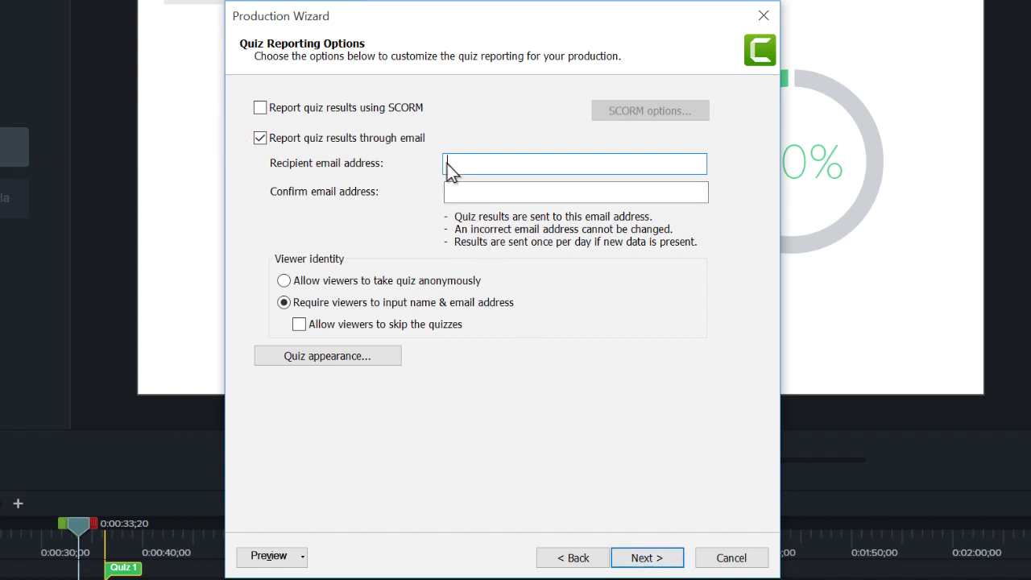
Step: Enter and confirm the recipient's email address, and accept the quiz appearance button labels
{"action": "key", "text": "Tab"}
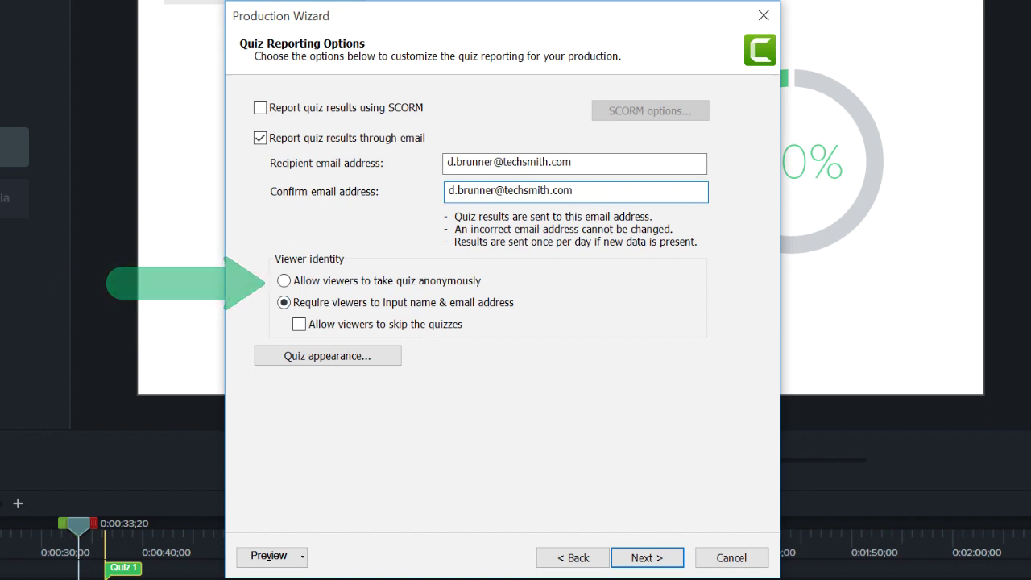
{"action": "left_click", "coordinate": [324, 356]}
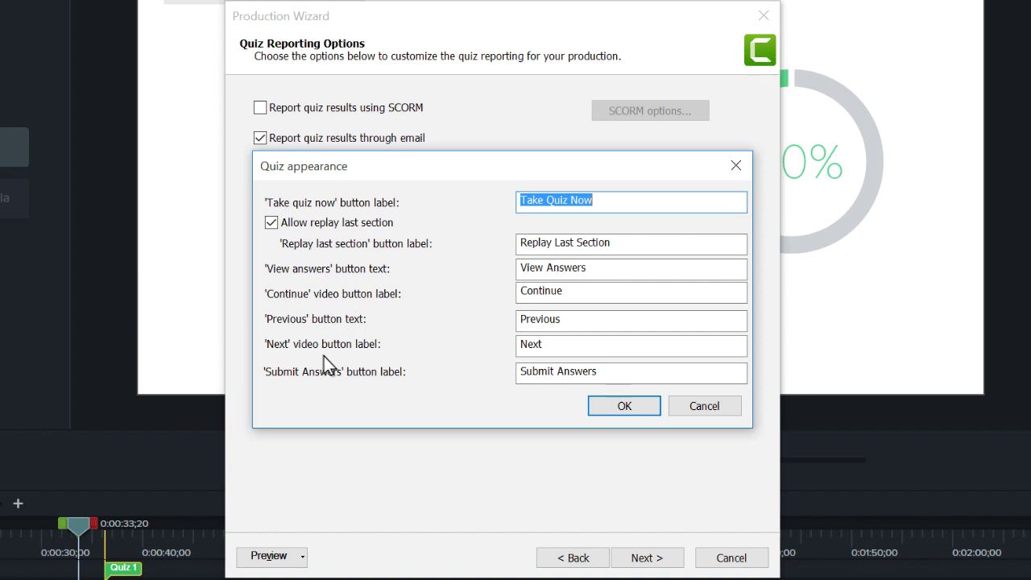
{"action": "left_click", "coordinate": [625, 407]}
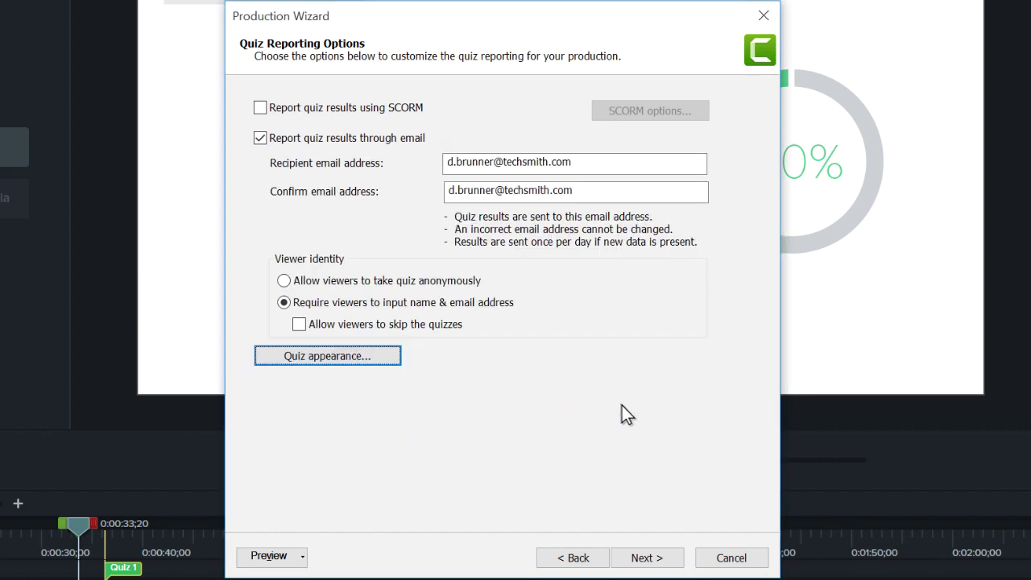
Step: Turn on SCORM quiz reporting with the default manifest settings and continue to output settings
{"action": "left_click", "coordinate": [261, 108]}
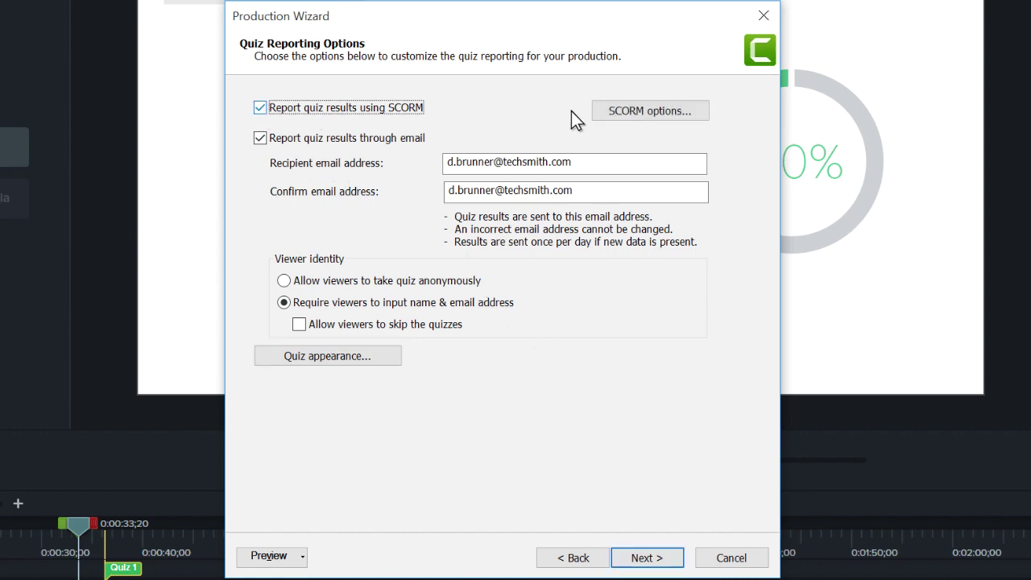
{"action": "left_click", "coordinate": [645, 112]}
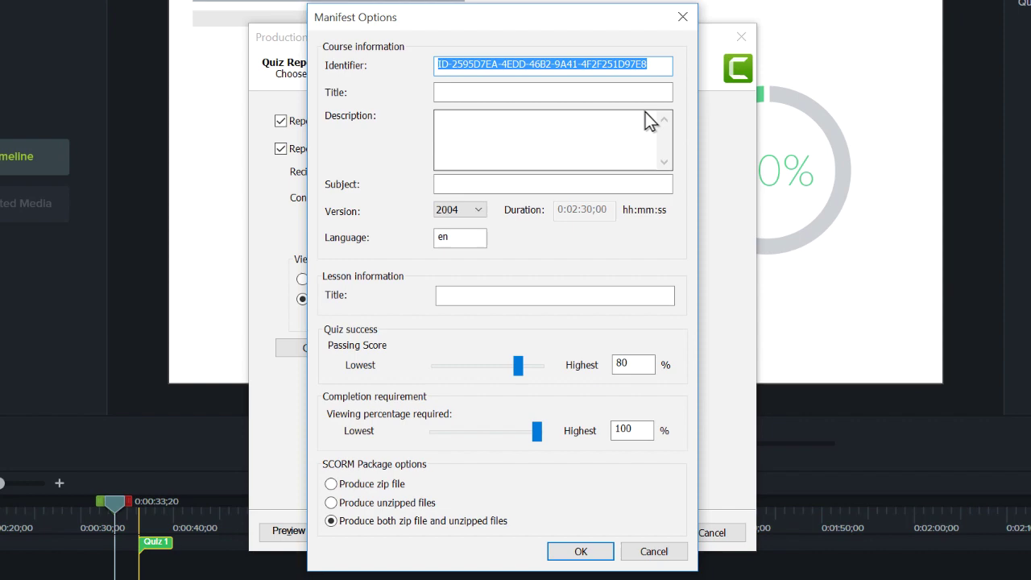
{"action": "left_click", "coordinate": [583, 552]}
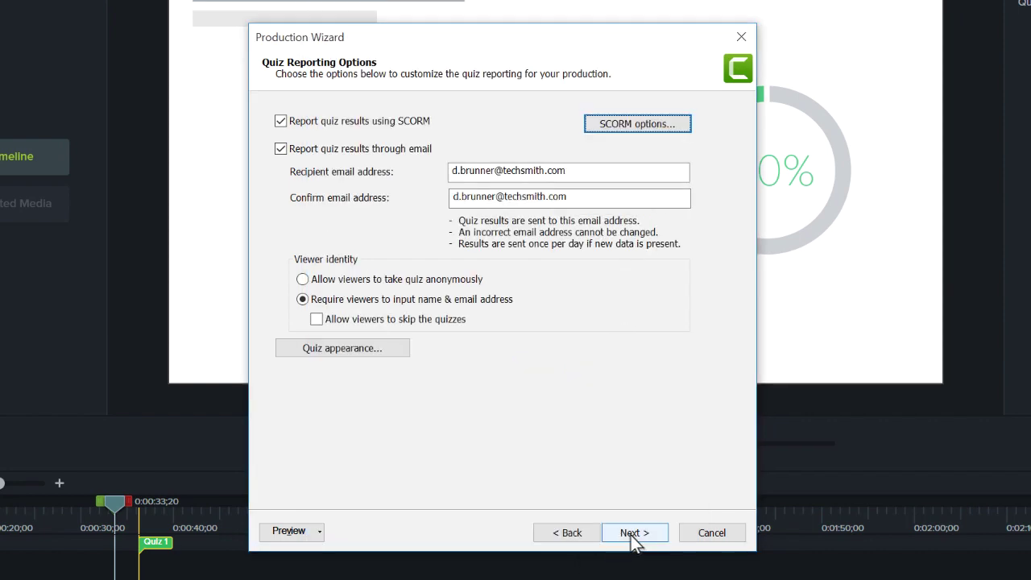
{"action": "left_click", "coordinate": [635, 534]}
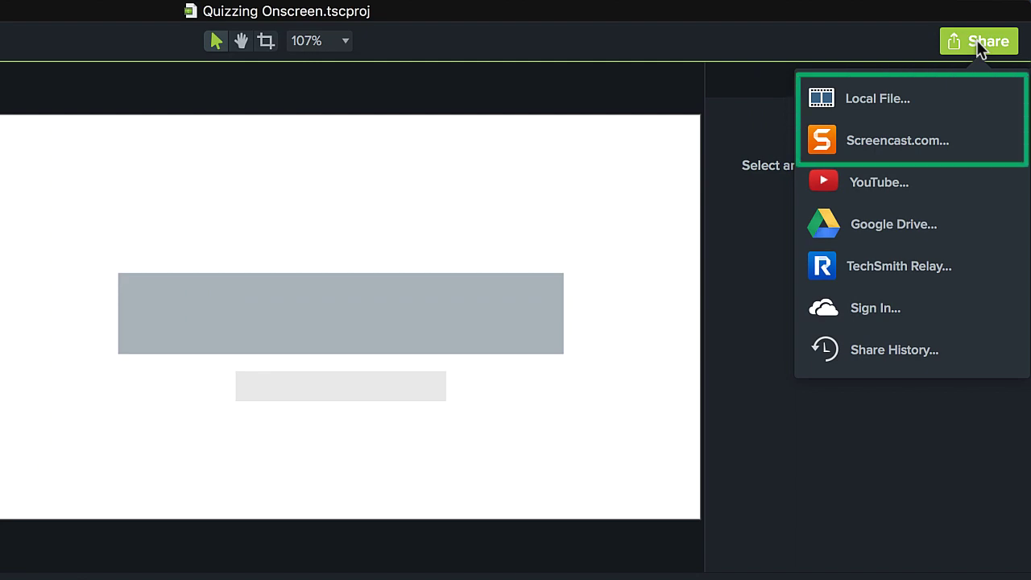
Step: Set up a Local File export as MP4 and accept the quiz email reporting settings
{"action": "left_click", "coordinate": [942, 104]}
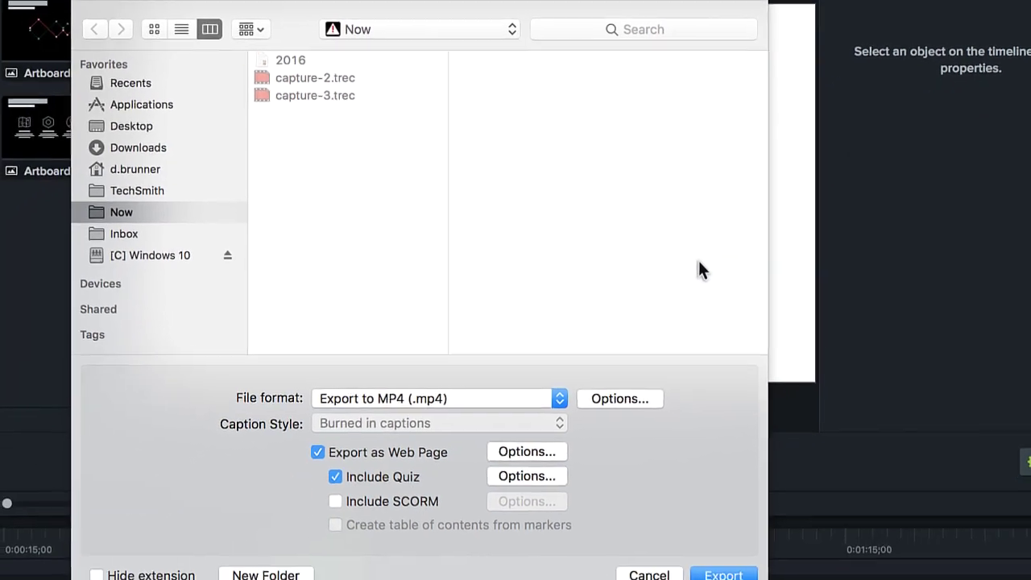
{"action": "left_click", "coordinate": [553, 398]}
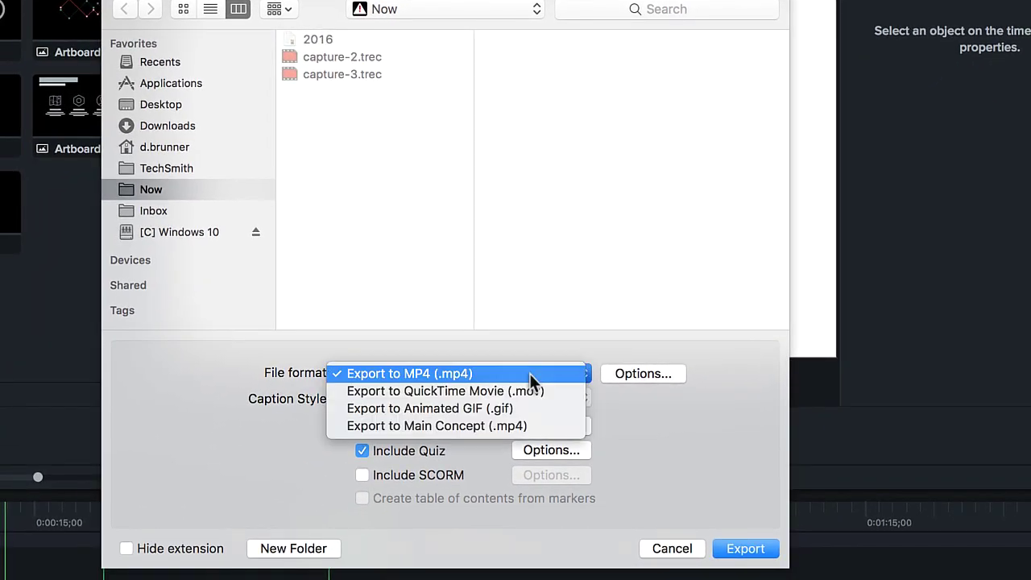
{"action": "left_click", "coordinate": [529, 373]}
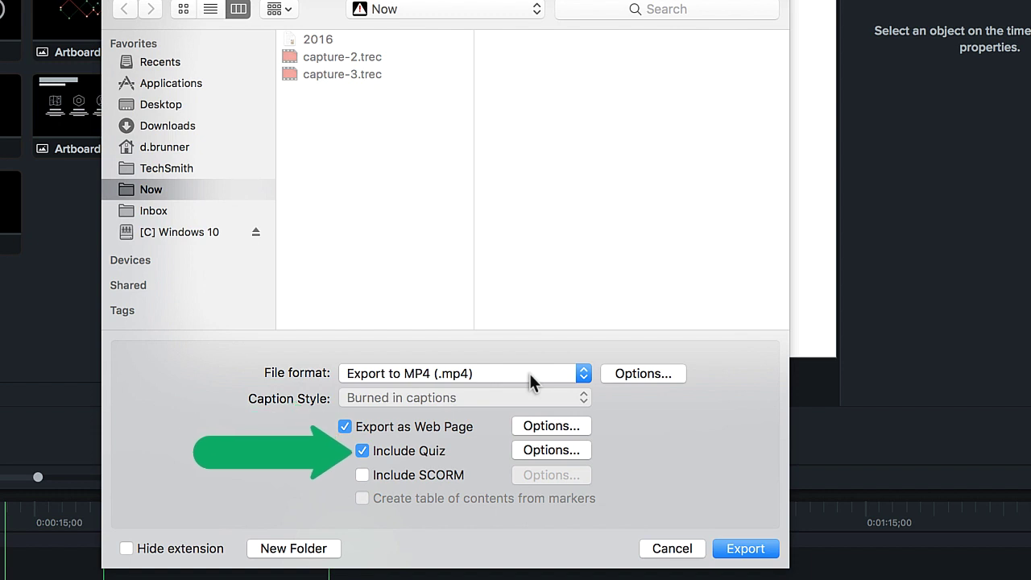
{"action": "left_click", "coordinate": [551, 451]}
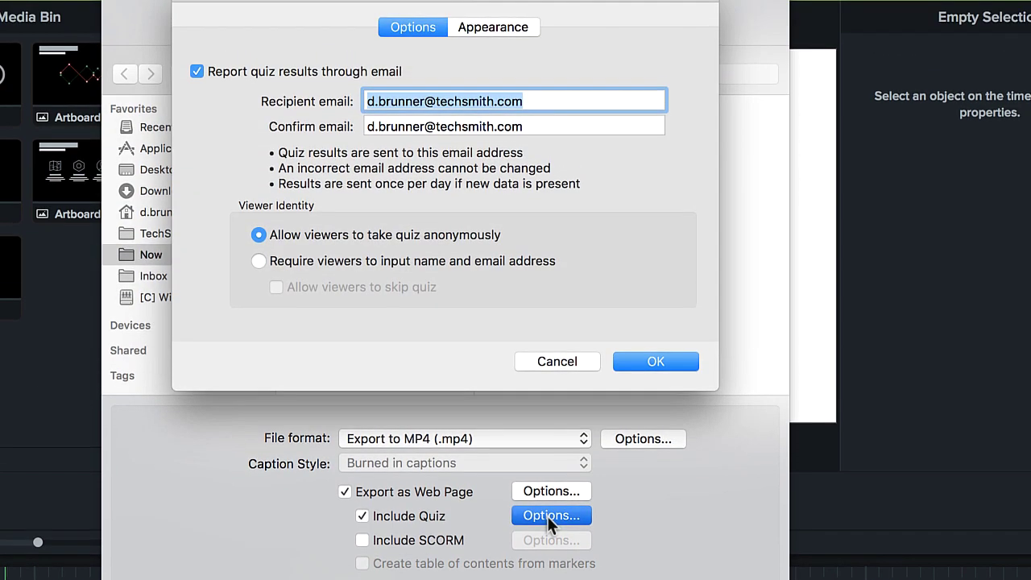
{"action": "left_click", "coordinate": [655, 364]}
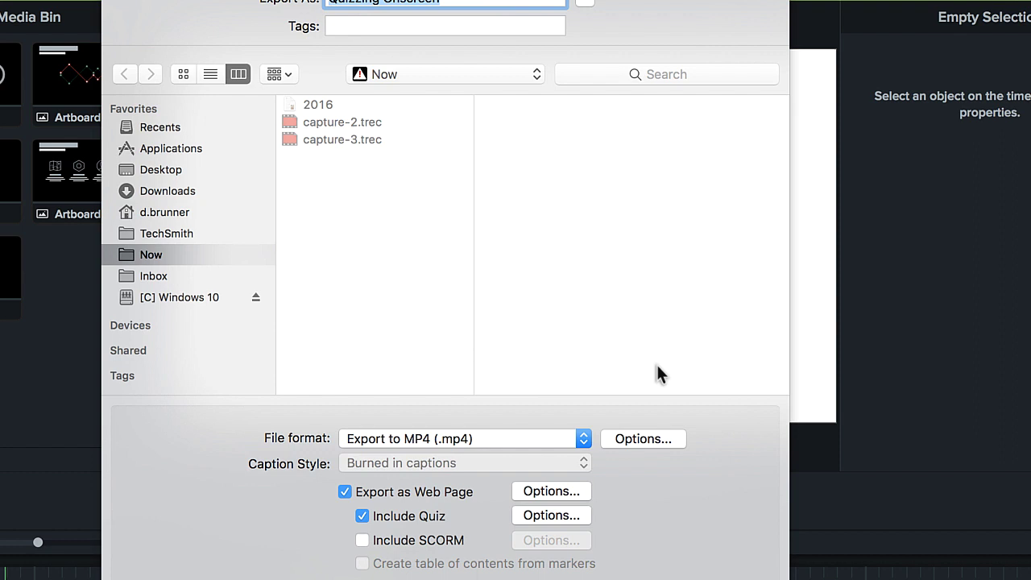
Step: Include a SCORM package with its settings accepted and run the export
{"action": "left_click", "coordinate": [362, 541]}
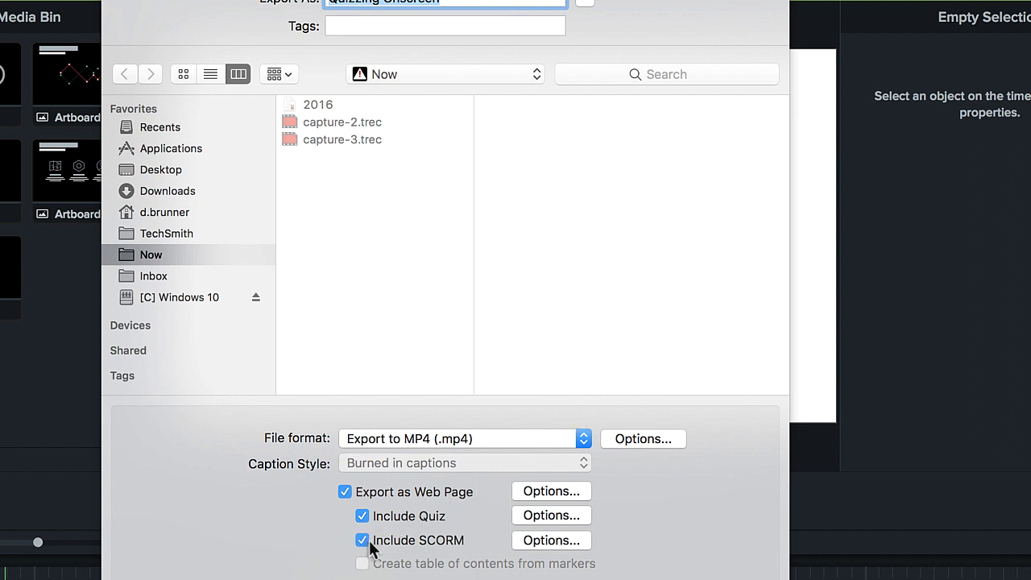
{"action": "left_click", "coordinate": [550, 541]}
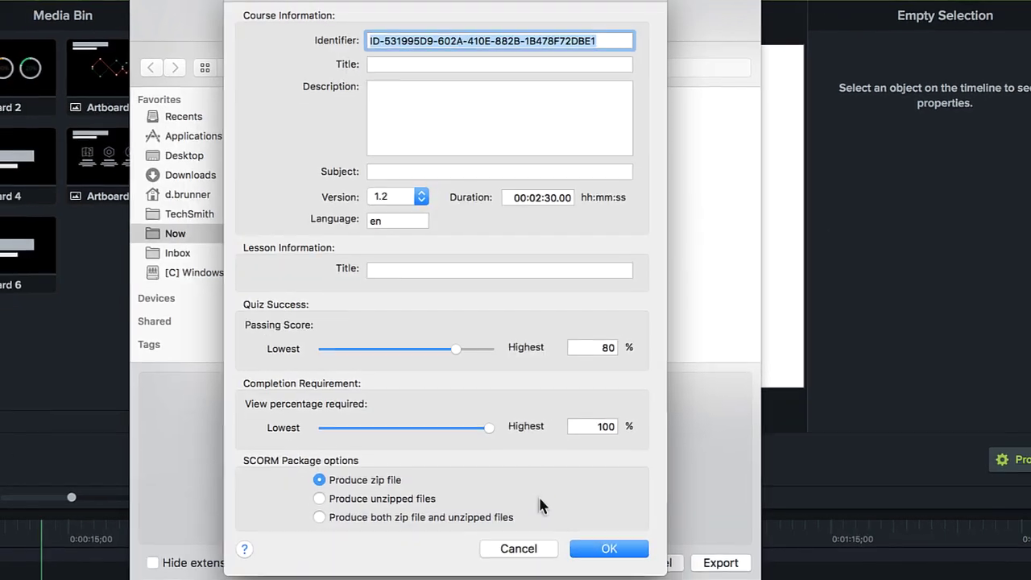
{"action": "left_click", "coordinate": [608, 549]}
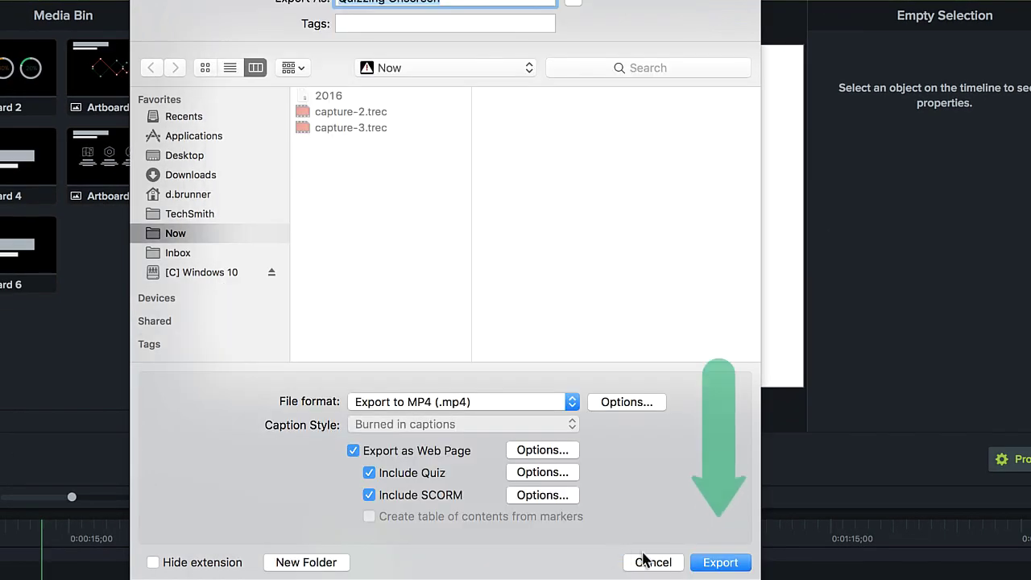
{"action": "left_click", "coordinate": [720, 562]}
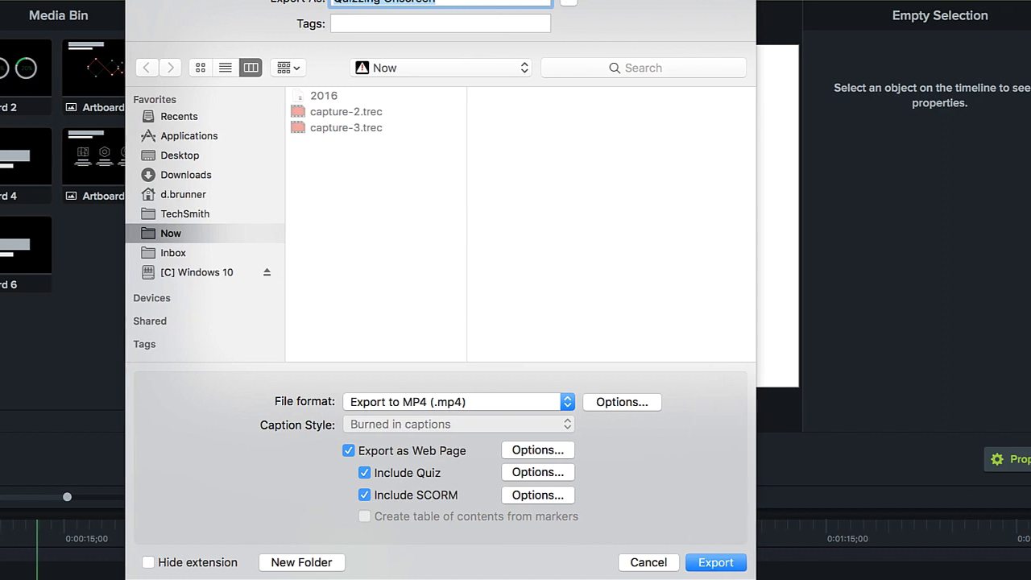